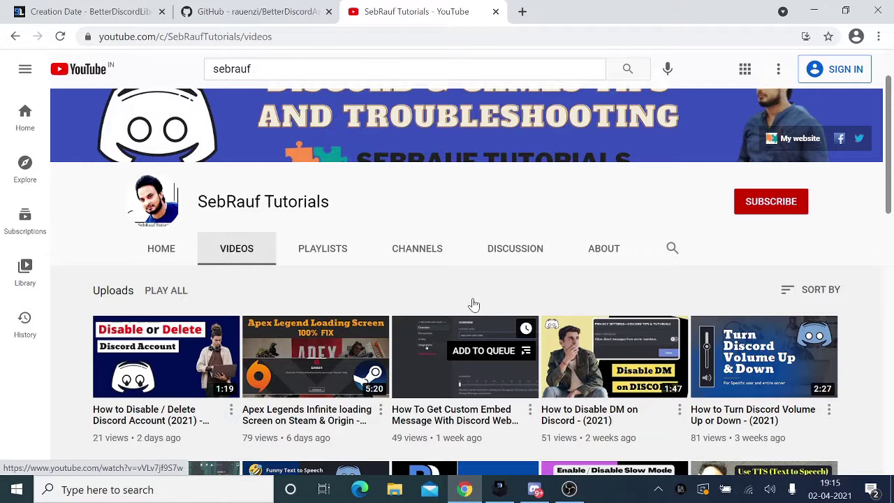
Switch to the BetterDiscordApp GitHub page and examine the auto installer links in its README.
left_click(249, 13)
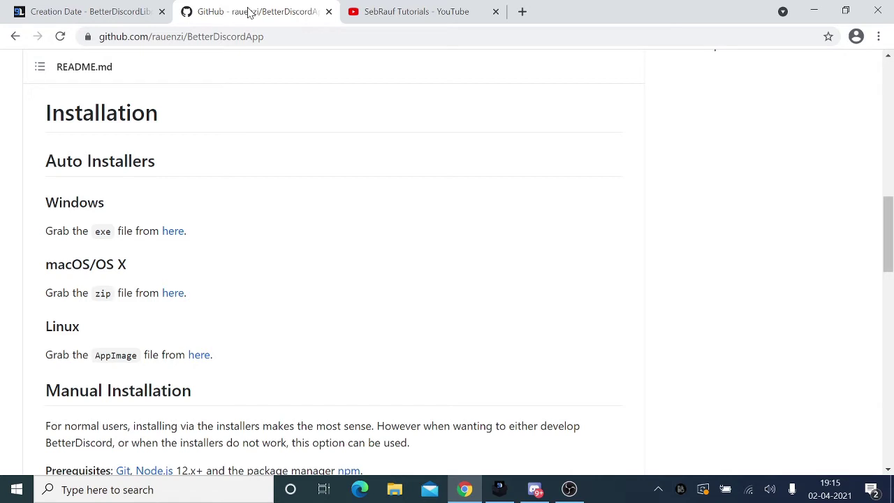
left_click(213, 34)
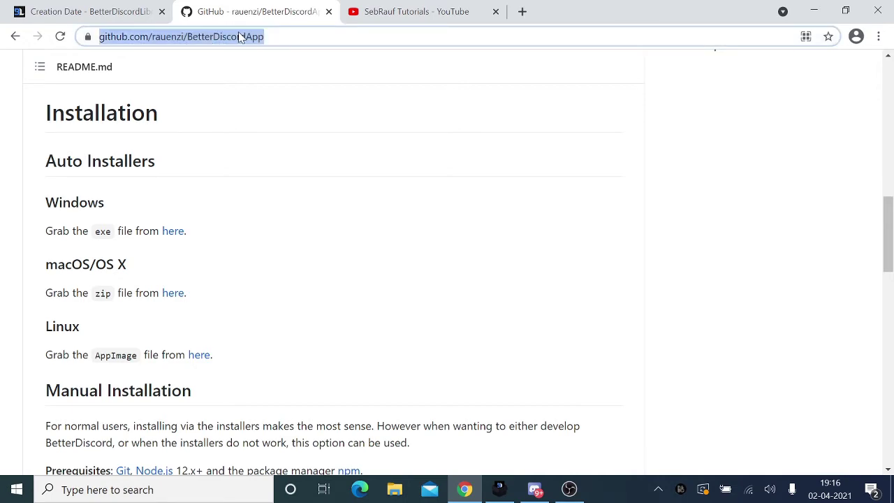
scroll(128, 202, "down", 1)
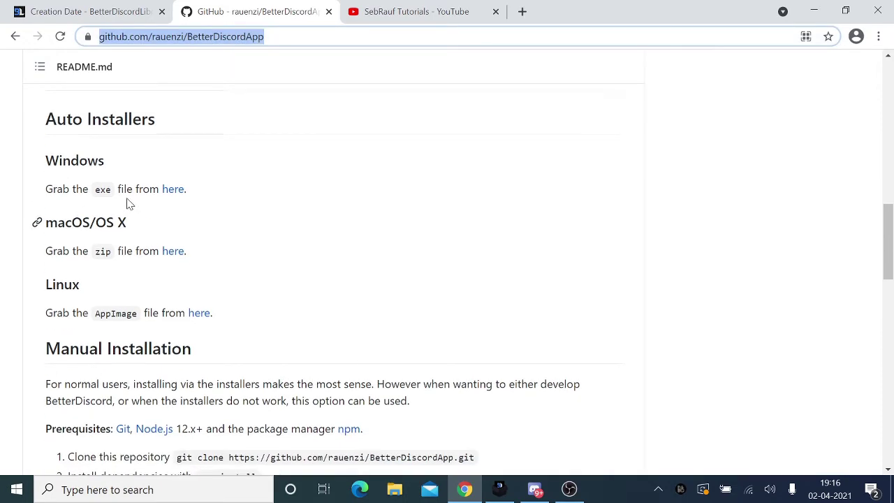
scroll(128, 203, "up", 2)
scroll(108, 214, "up", 10)
scroll(108, 214, "down", 11)
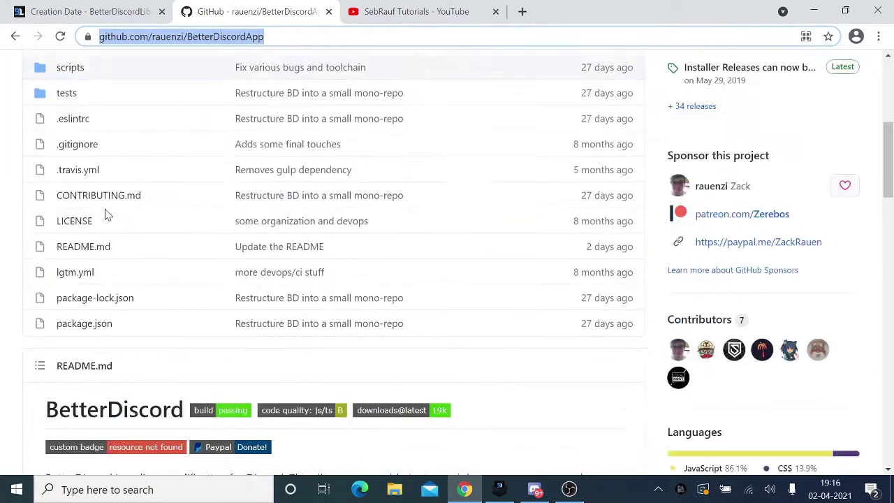
scroll(109, 214, "up", 1)
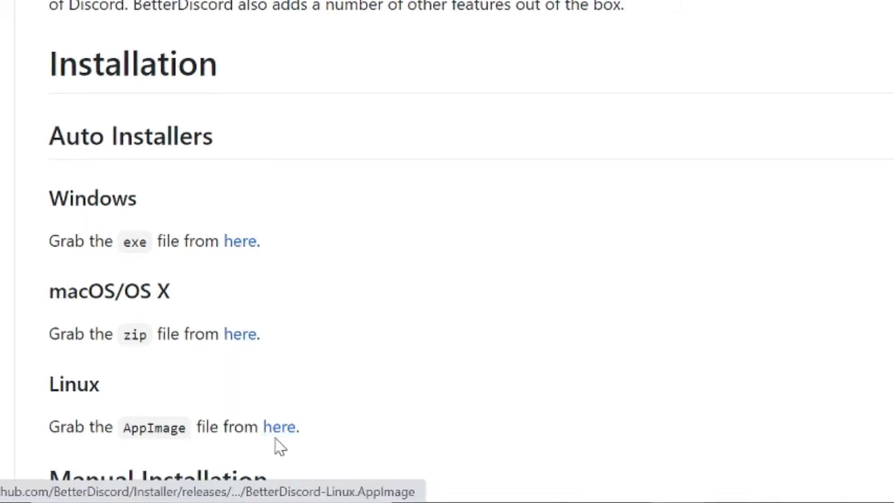
left_click(241, 244)
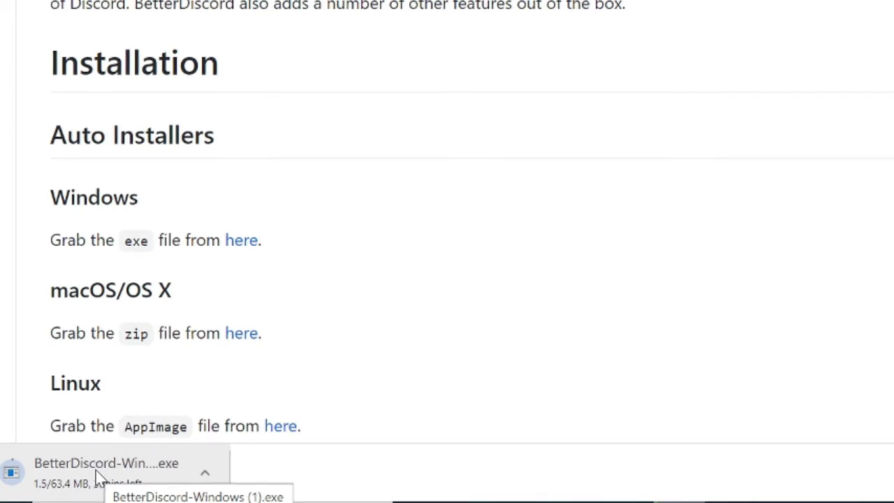
right_click(98, 475)
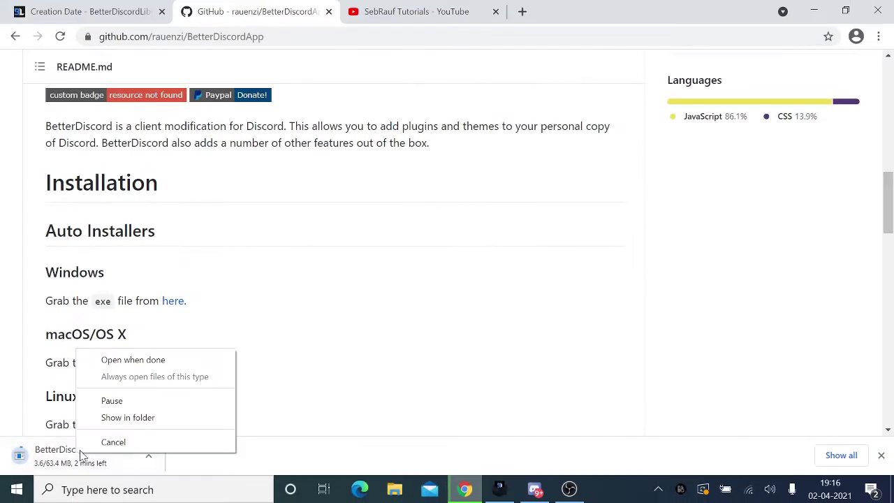
left_click(112, 442)
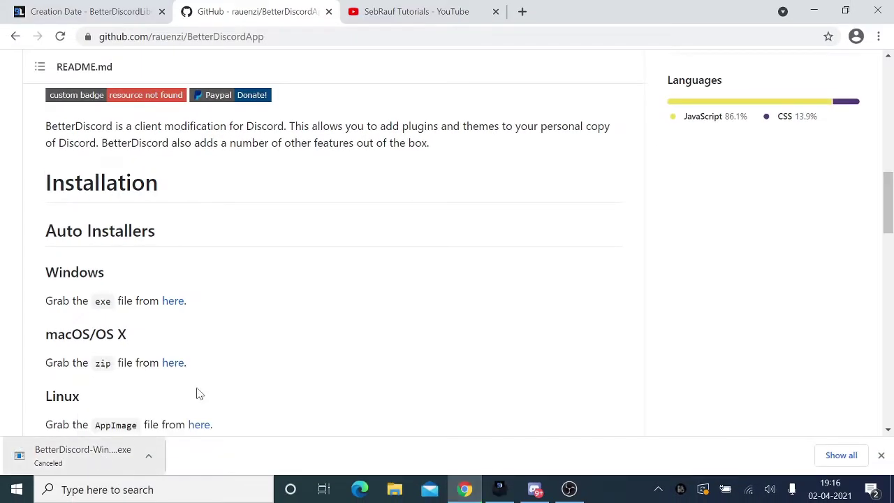
Close the completed BetterDiscord installer and switch to Discord.
left_click(816, 13)
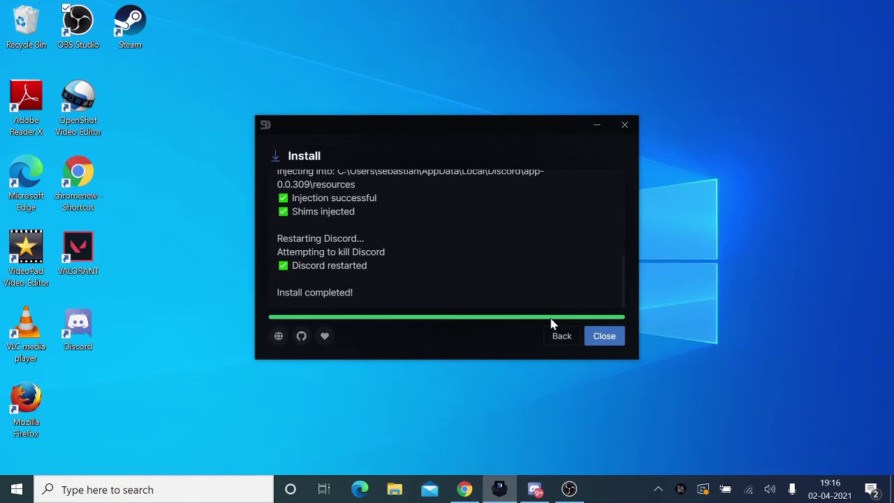
left_click(602, 336)
left_click(506, 491)
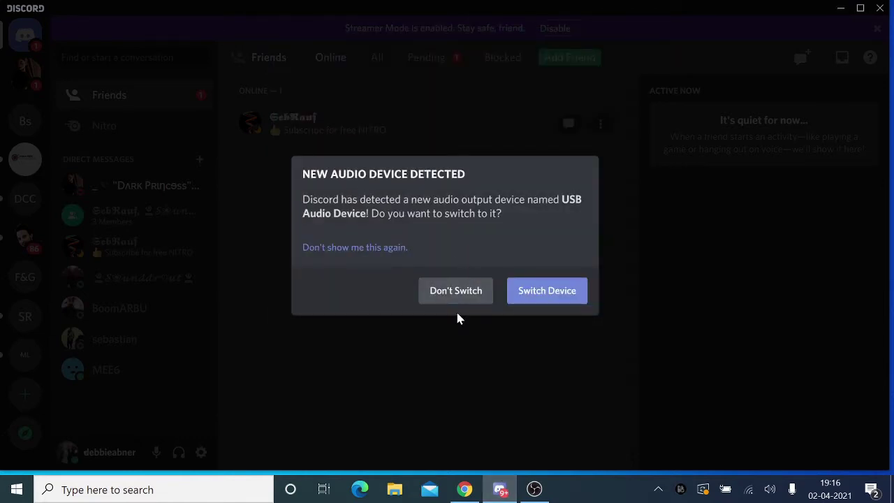
Decline switching to the new USB Audio Device, and read and dismiss the BetterDiscord v1.0.0 changelog.
left_click(460, 296)
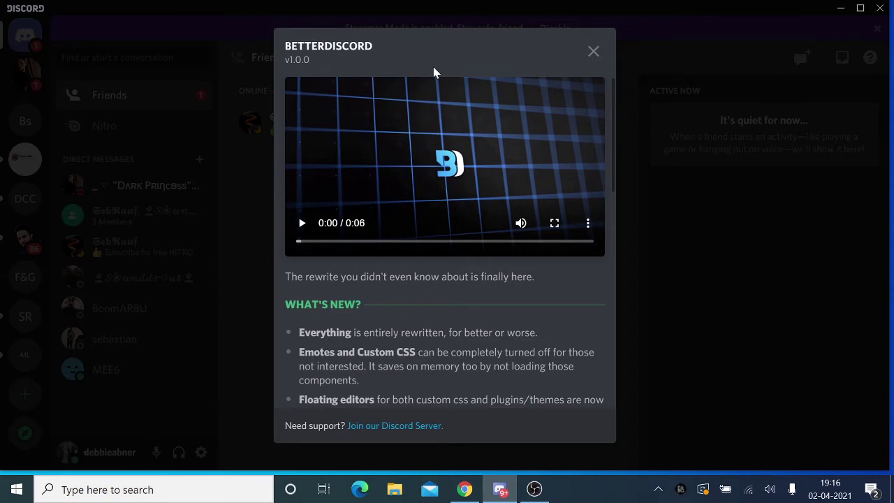
scroll(426, 86, "down", 15)
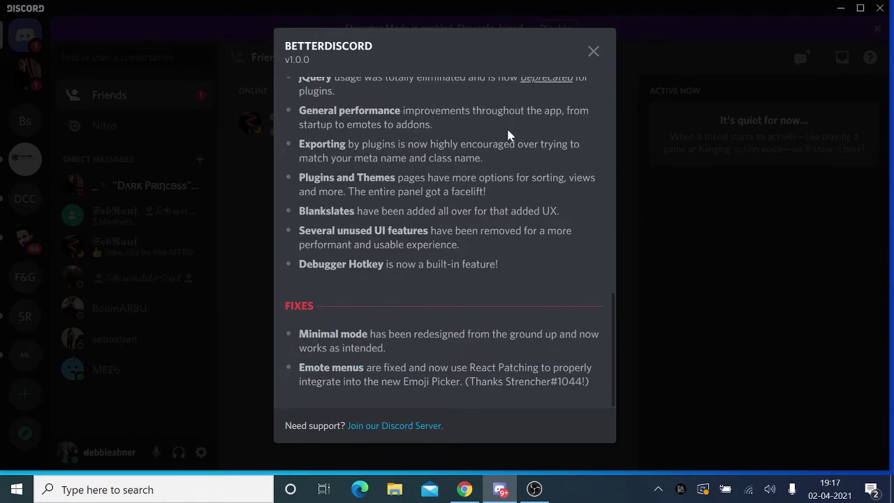
left_click(592, 52)
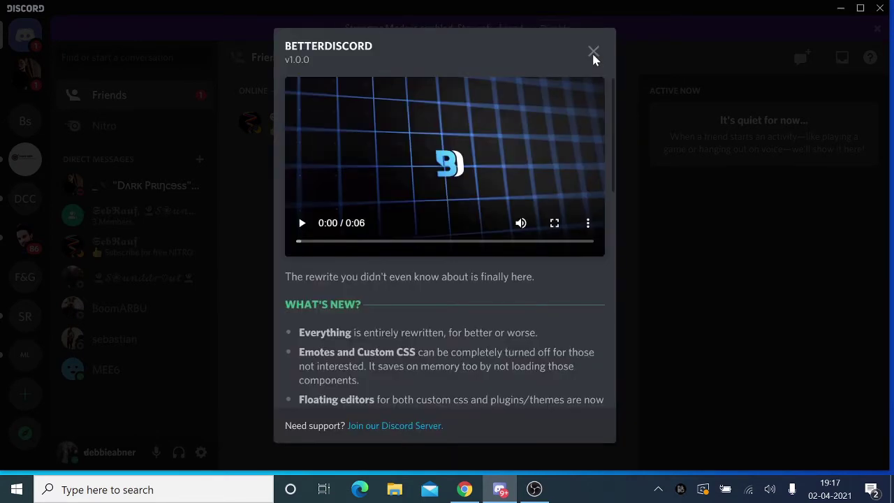
left_click(593, 53)
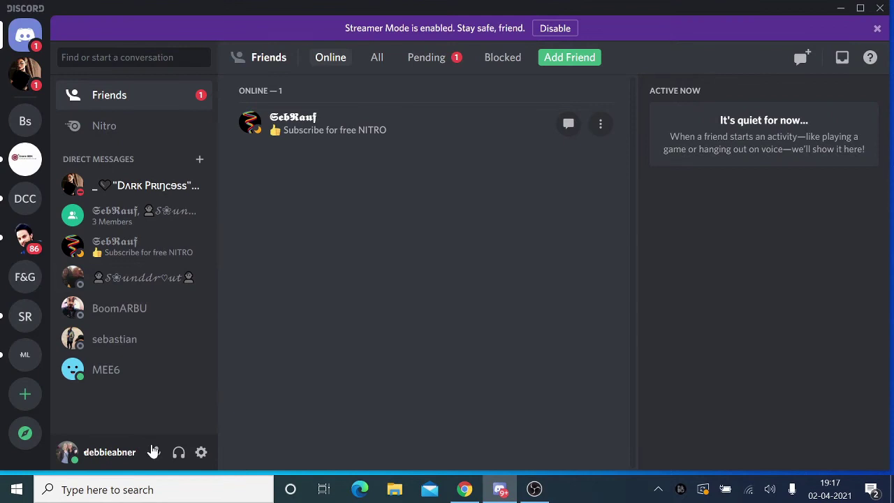
Open the Discord user settings and look through BetterDiscord's Emotes, Plugins and Themes pages.
left_click(200, 452)
scroll(185, 342, "down", 5)
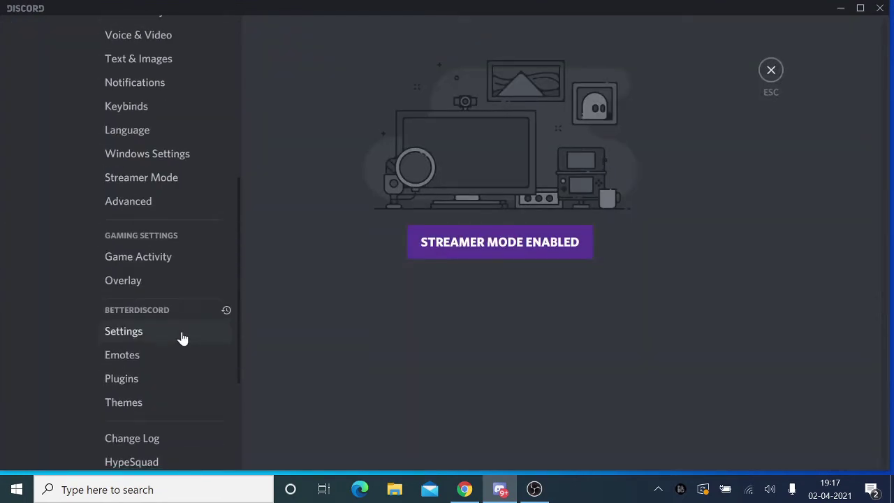
scroll(175, 320, "down", 3)
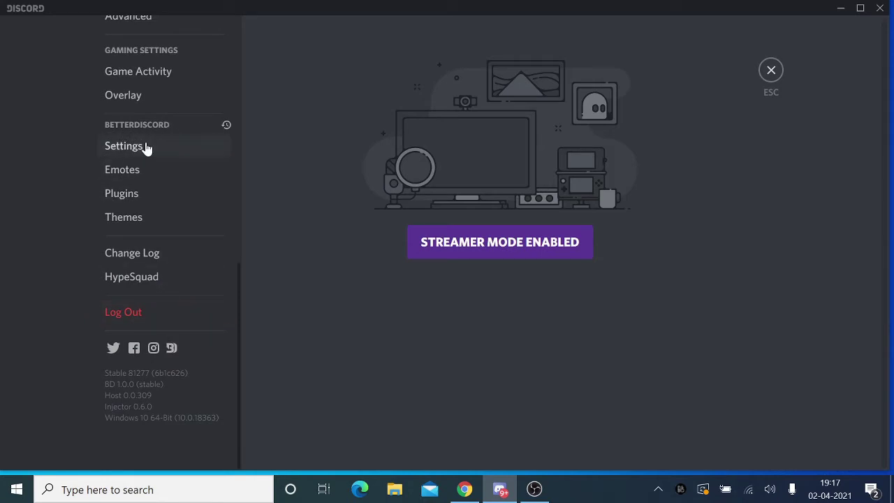
left_click(139, 169)
left_click(139, 192)
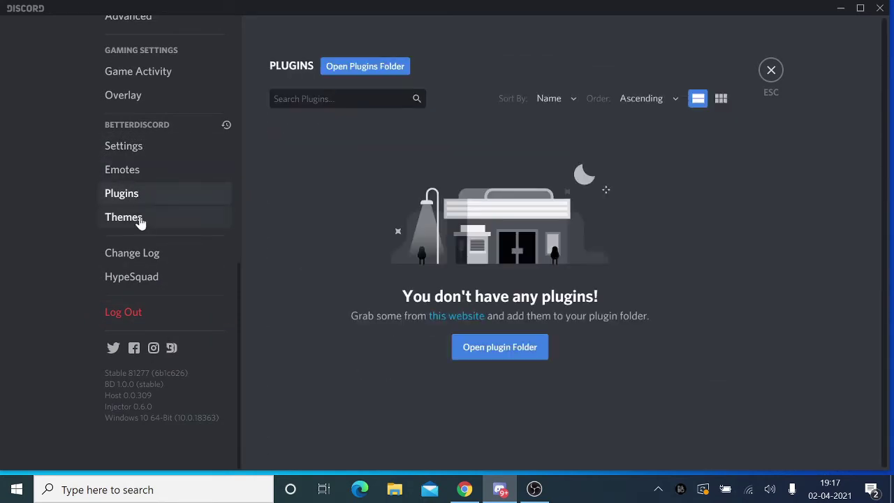
left_click(140, 220)
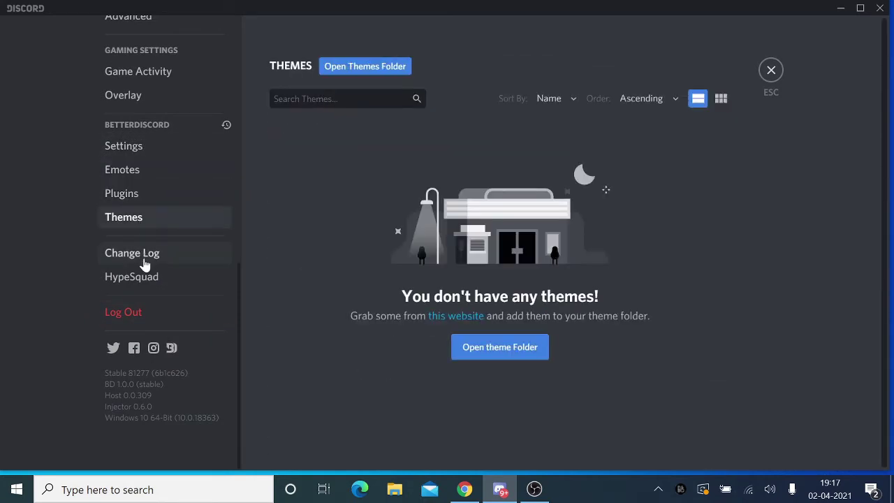
Open the BetterDiscord plugins folder from the plugin settings and reduce its window to part of the desktop.
left_click(137, 195)
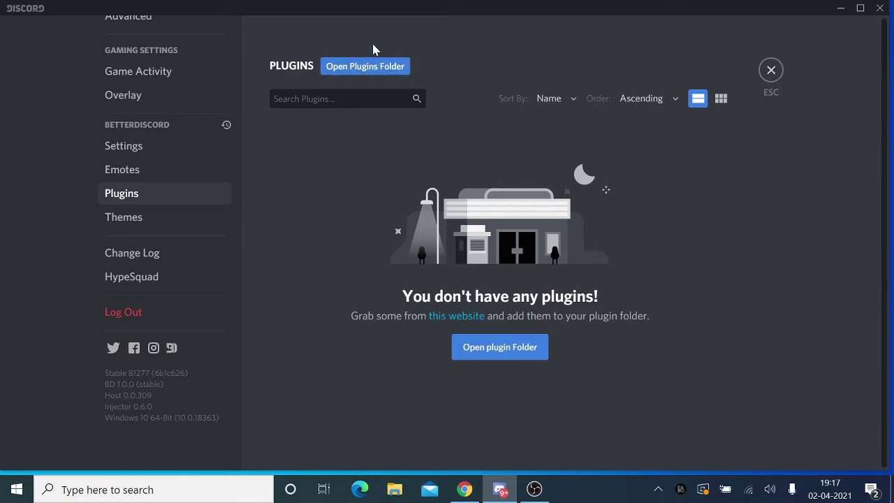
left_click(355, 70)
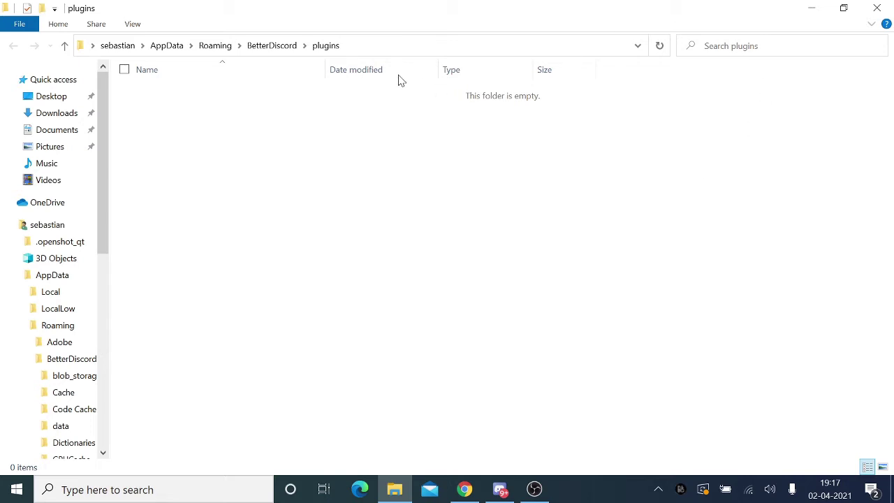
left_click(843, 8)
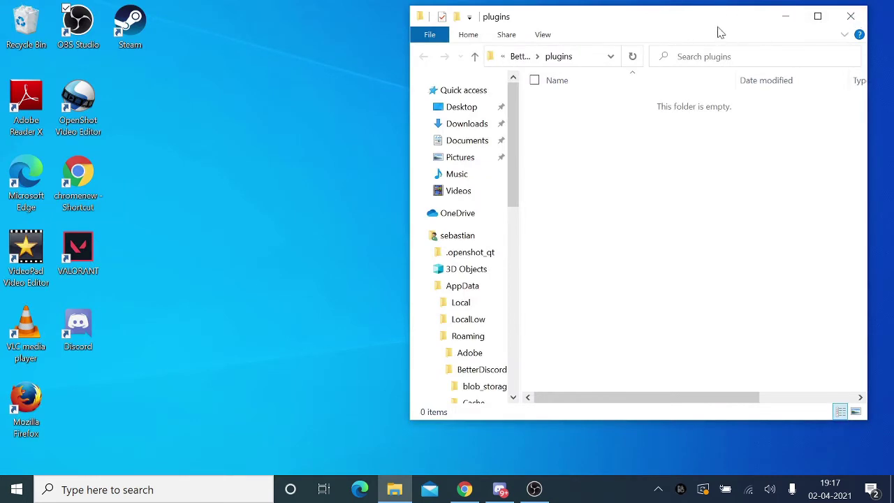
left_click_drag(420, 189, 507, 184)
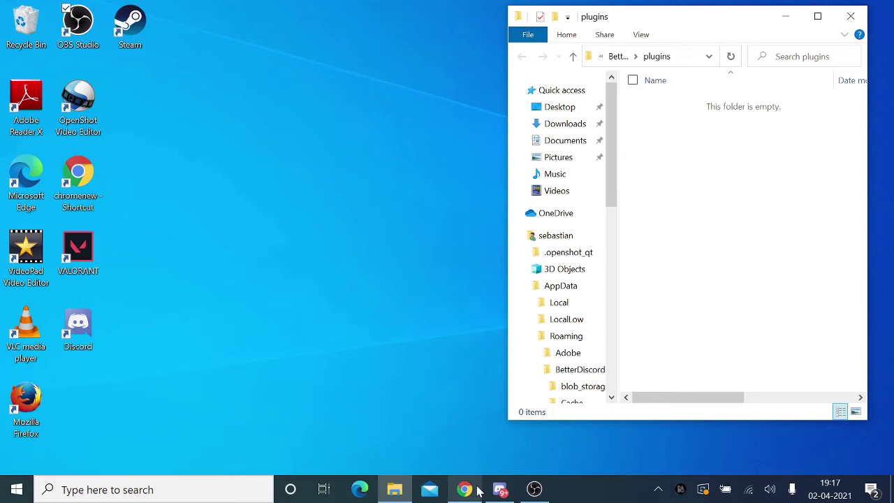
Switch to Chrome, download the Creation Date plugin from BetterDiscord Library, and keep the flagged file CreationDate.plugin.js.
left_click(465, 488)
left_click(139, 6)
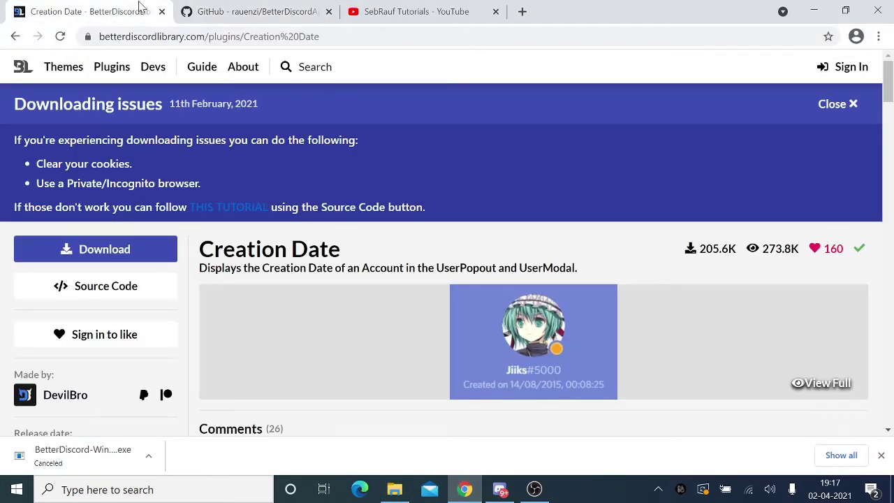
left_click(105, 253)
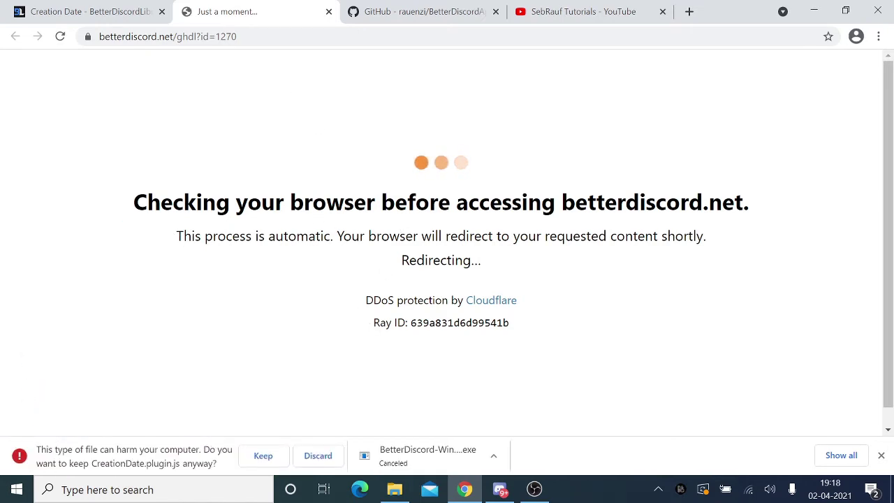
left_click(878, 36)
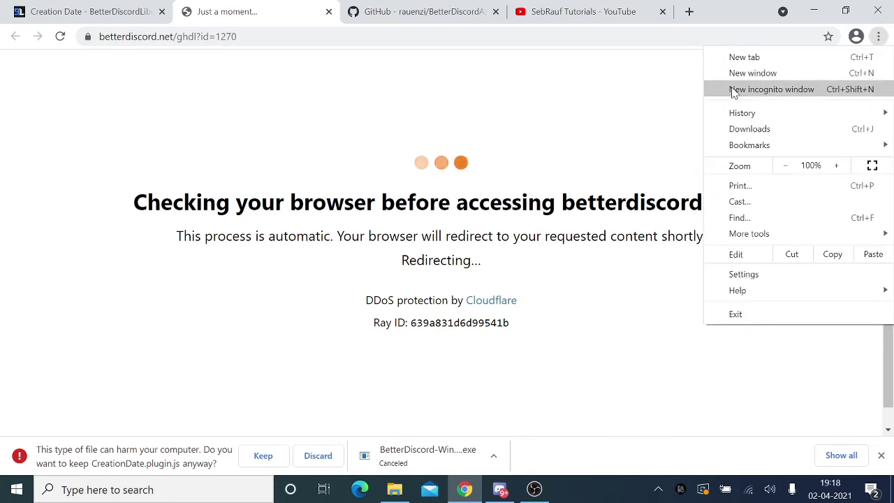
left_click(353, 38)
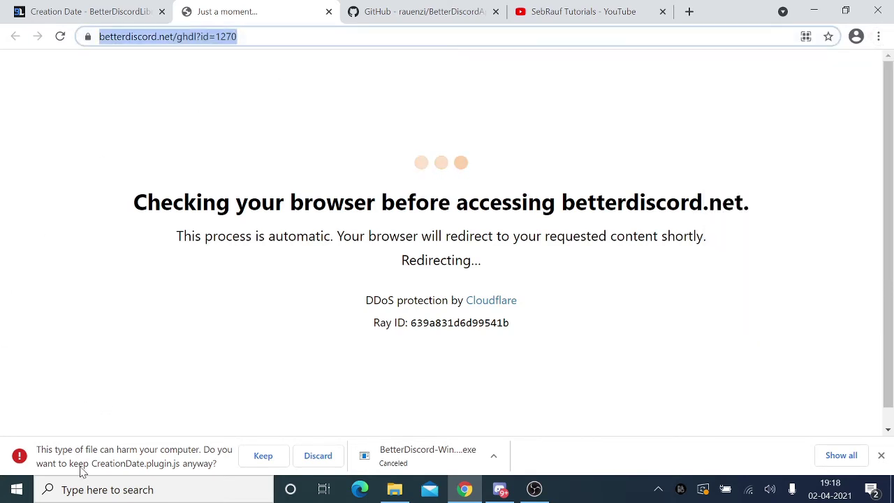
left_click(262, 456)
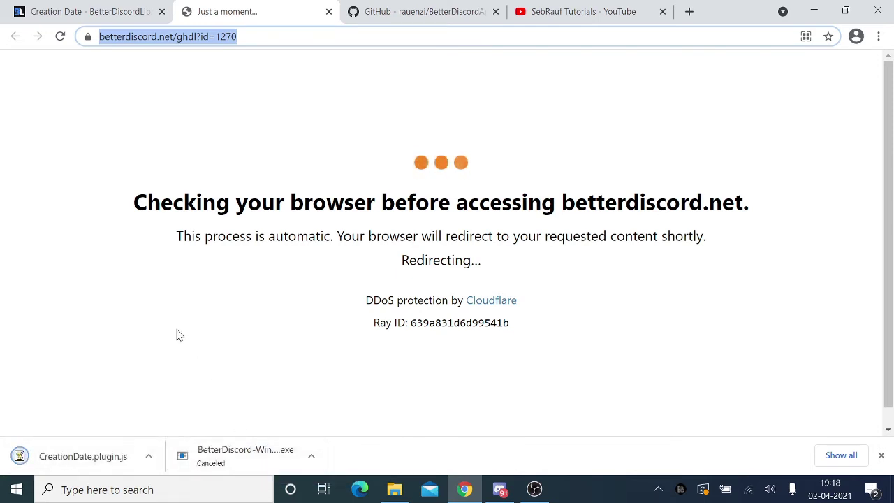
Show the downloaded CreationDate.plugin.js in its folder and arrange the Downloads and plugins windows side by side on the desktop.
right_click(77, 455)
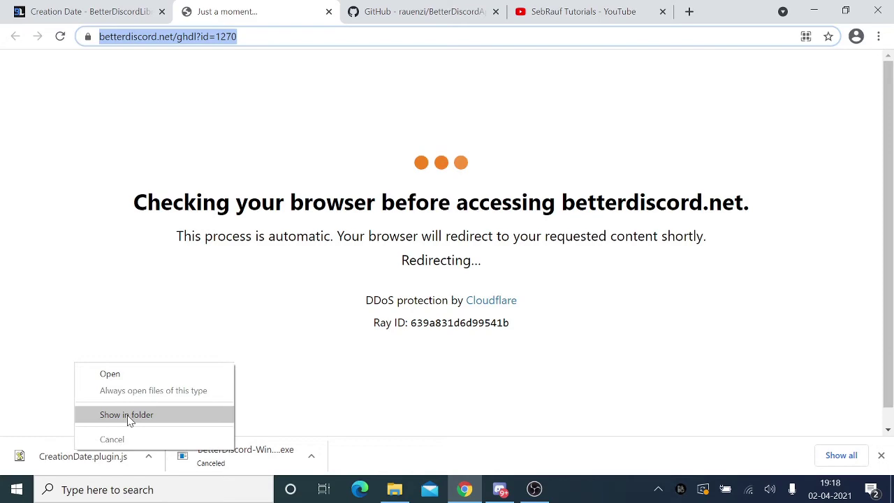
left_click(149, 419)
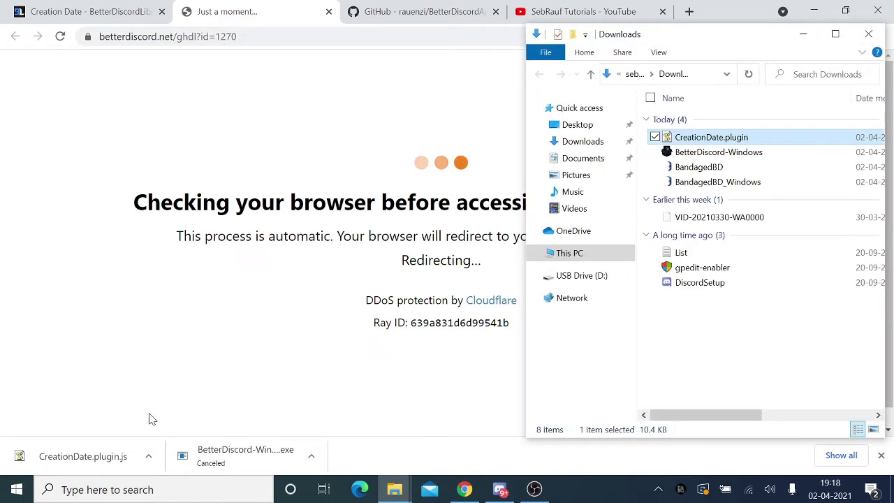
left_click(814, 11)
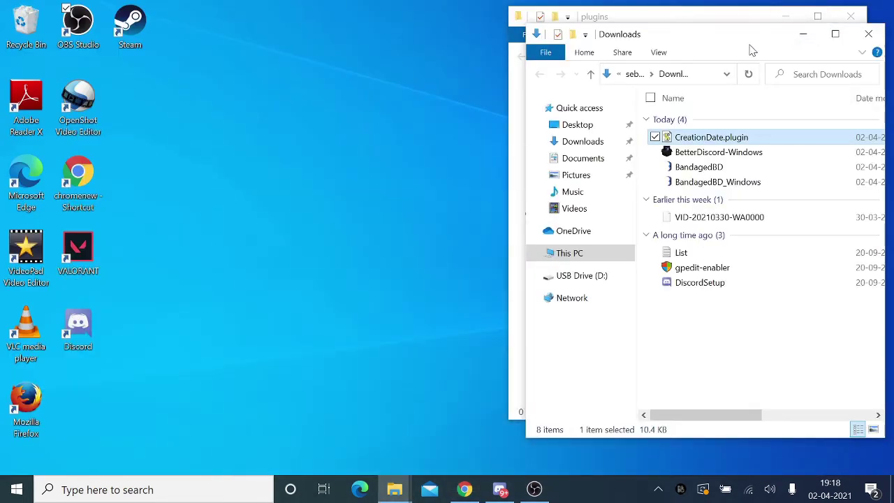
left_click_drag(751, 47, 220, 26)
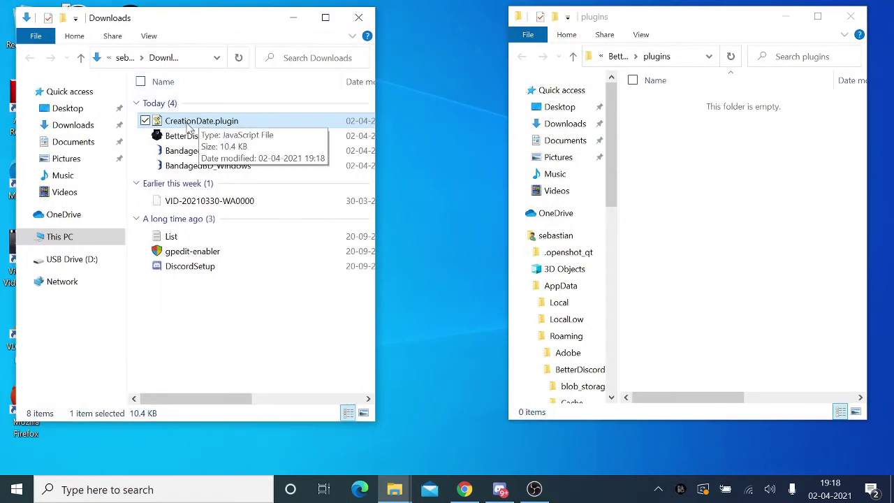
left_click_drag(679, 21, 581, 23)
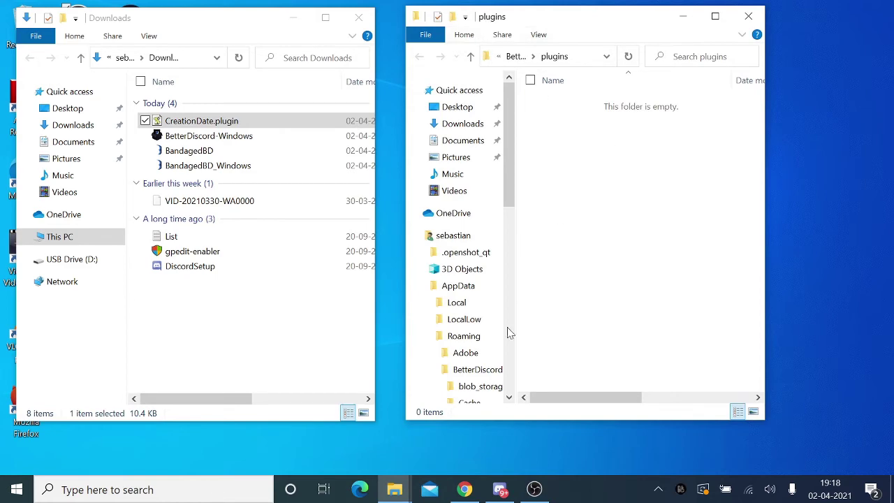
Move CreationDate.plugin from Downloads into the BetterDiscord plugins folder and minimize the Downloads window.
left_click(503, 491)
left_click(507, 495)
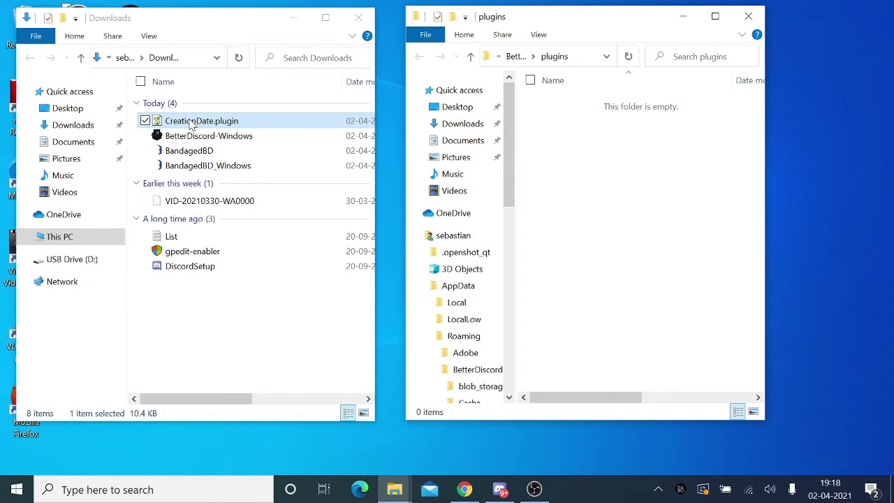
left_click_drag(193, 124, 626, 212)
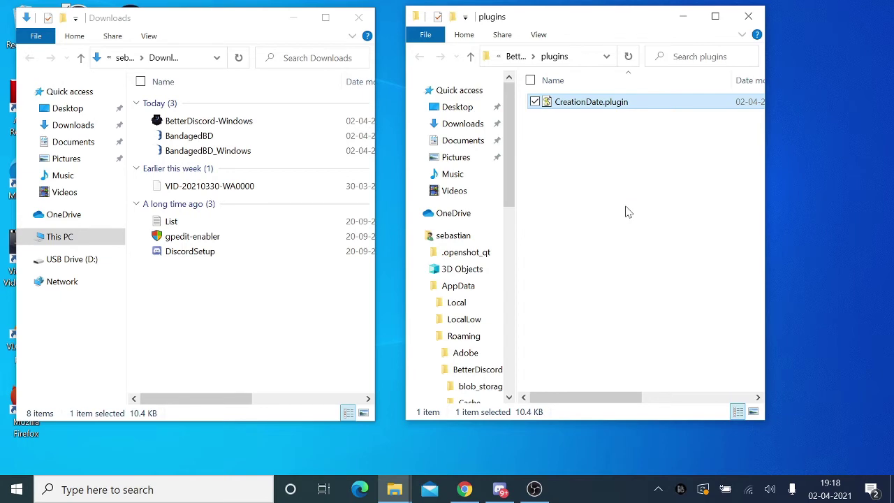
left_click(296, 21)
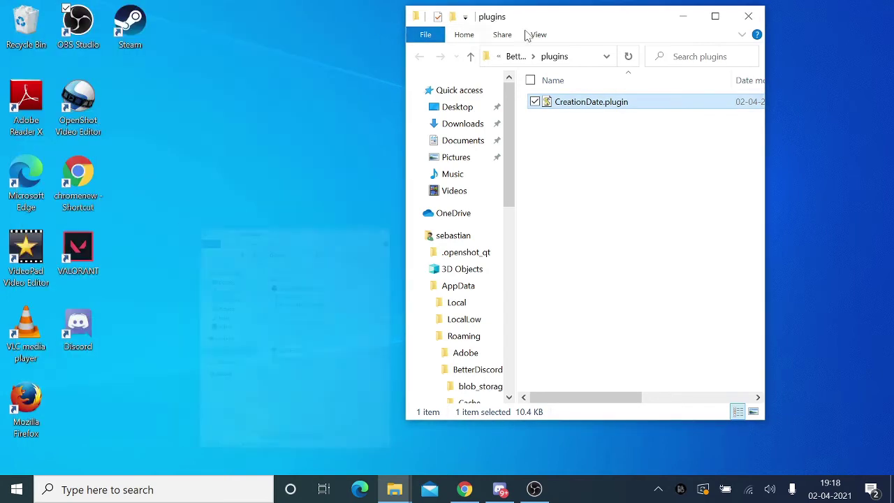
Minimize the plugins folder, switch to Discord, download the missing library plugin, and enable the CreationDate plugin.
left_click(690, 18)
left_click(512, 489)
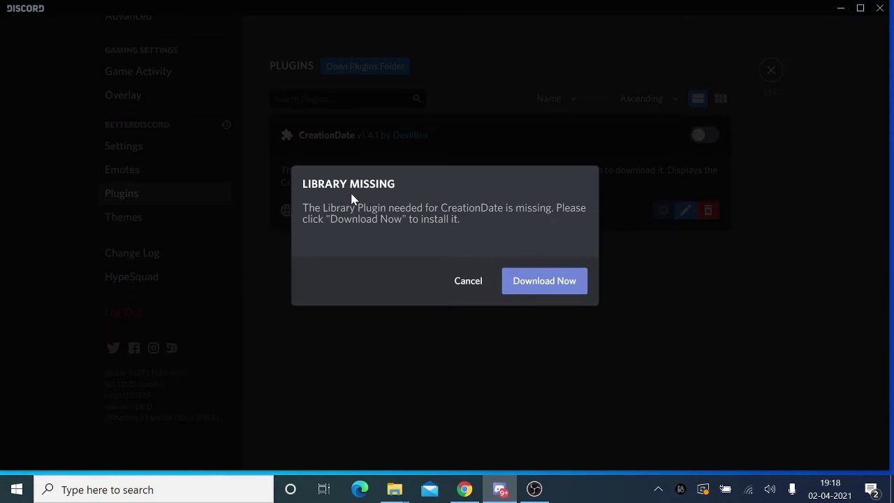
left_click(549, 288)
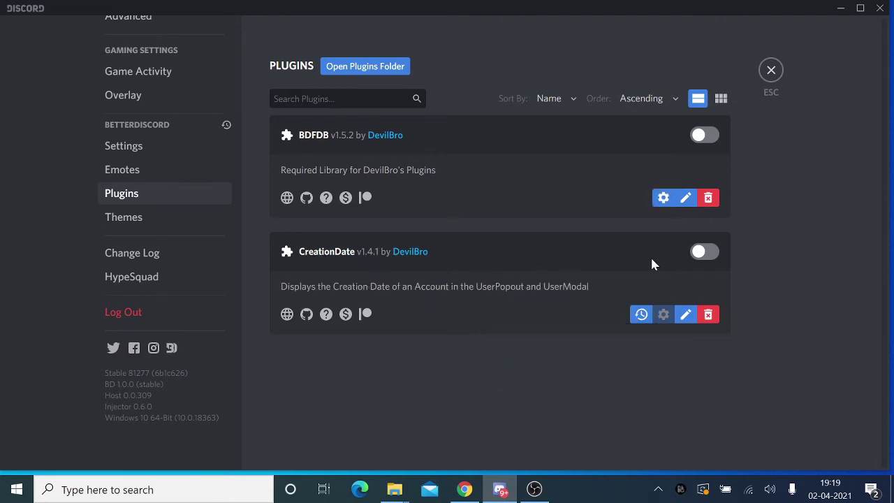
left_click(704, 252)
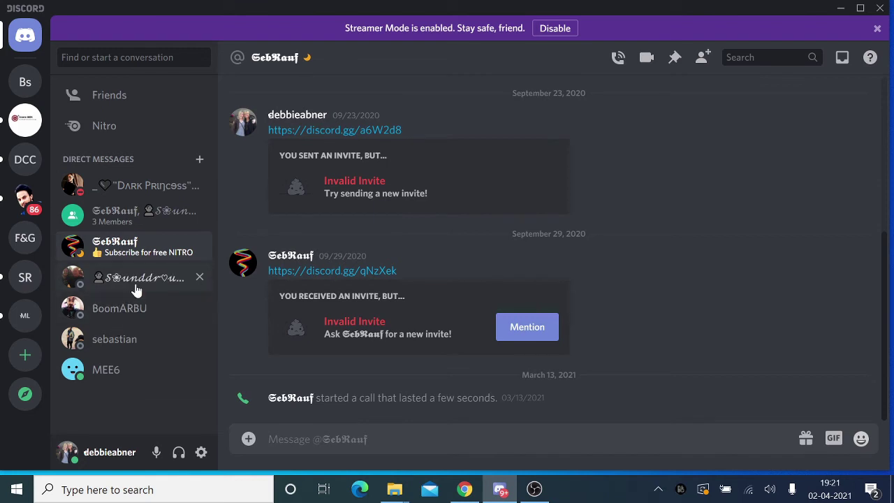
Open the topmost direct message conversation and check the account creation date in the sender's profile popout.
left_click(112, 186)
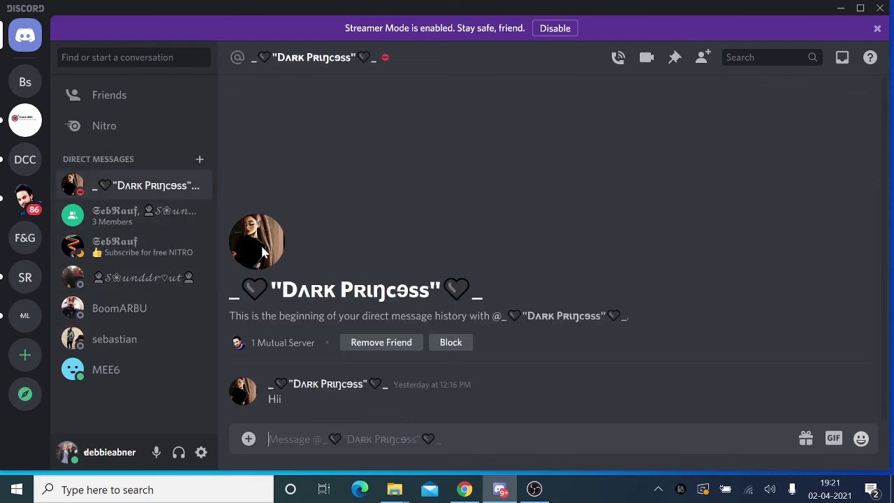
left_click(243, 402)
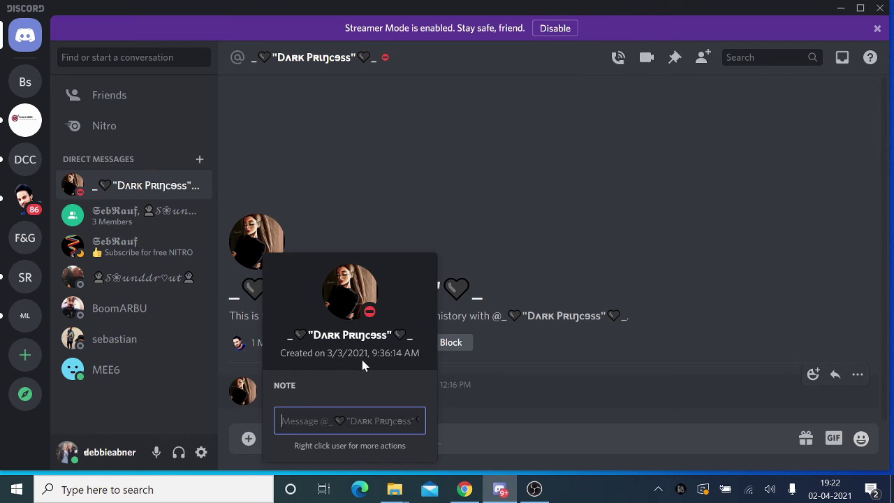
left_click(423, 349)
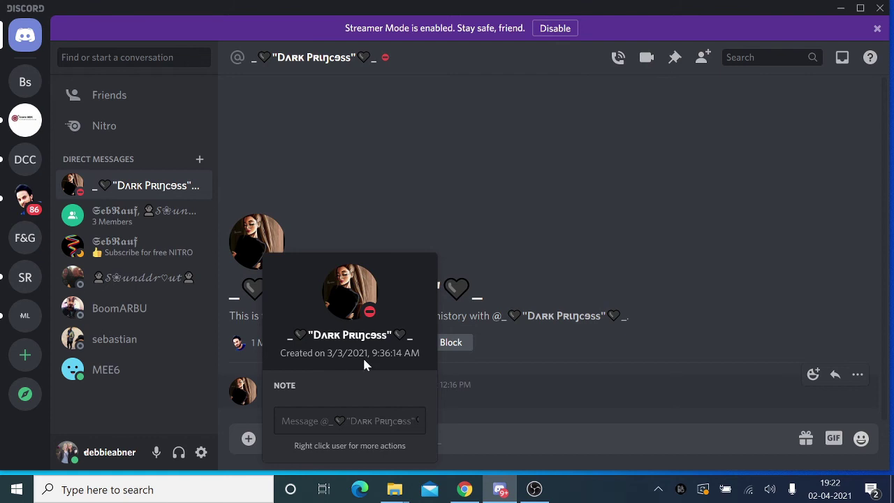
left_click(343, 203)
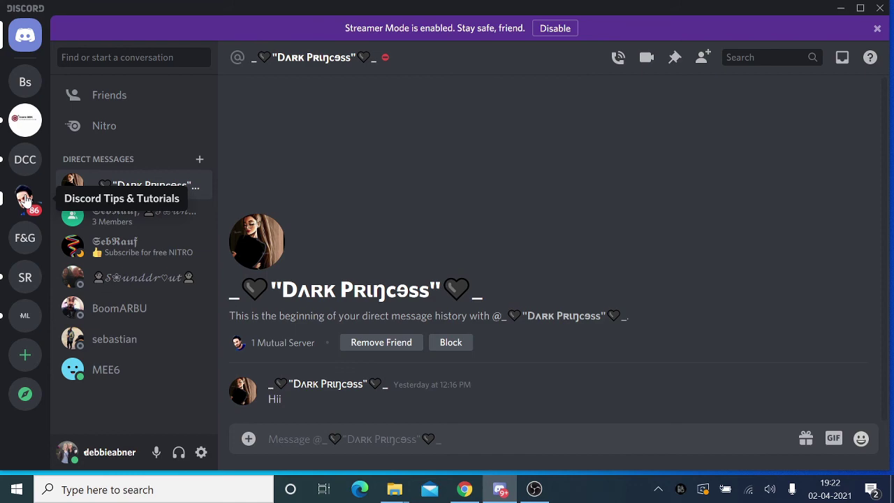
Open the Discord Tips & Tutorials server and check the account creation dates of several online members in their profile popouts.
left_click(24, 199)
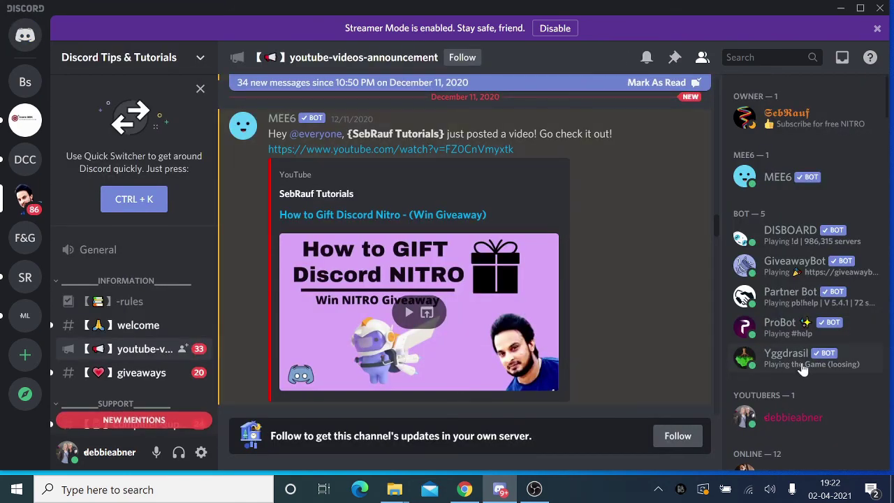
scroll(804, 360, "down", 3)
left_click(746, 292)
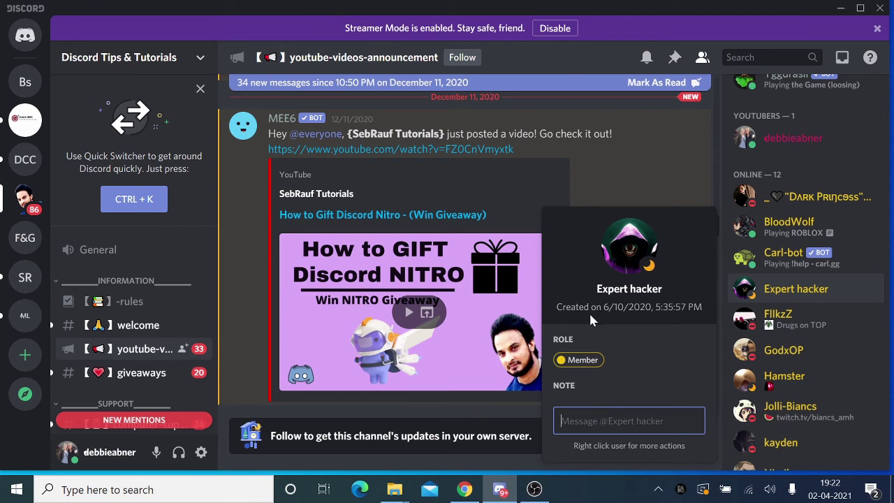
left_click(768, 318)
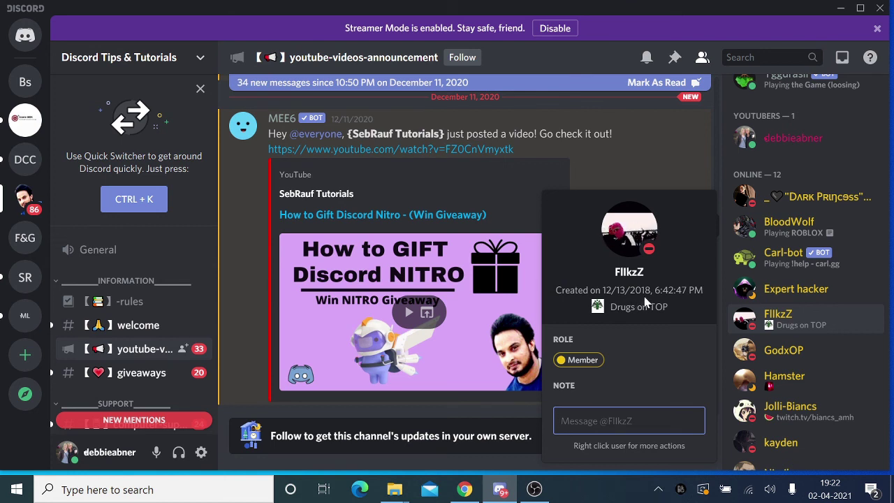
left_click(754, 357)
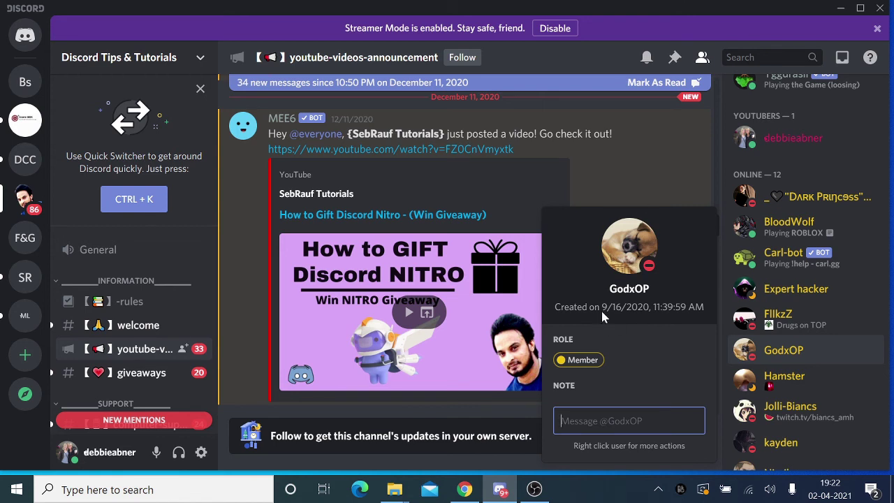
left_click(639, 177)
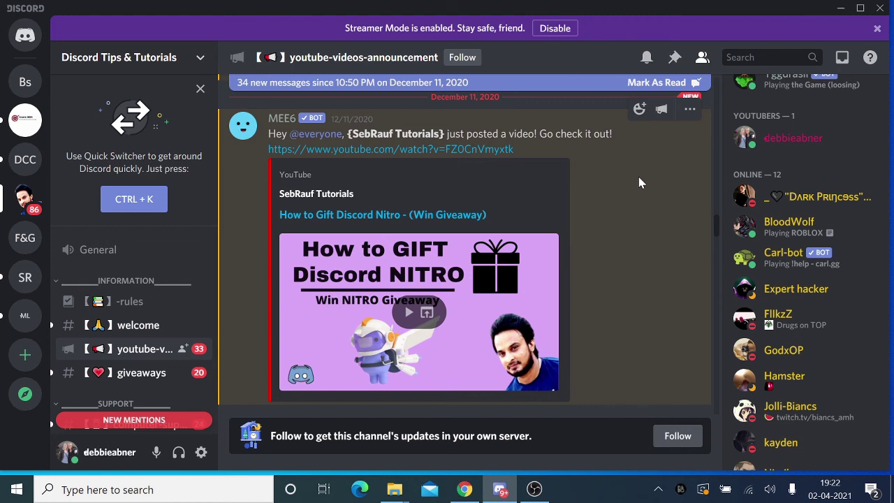
left_click(749, 294)
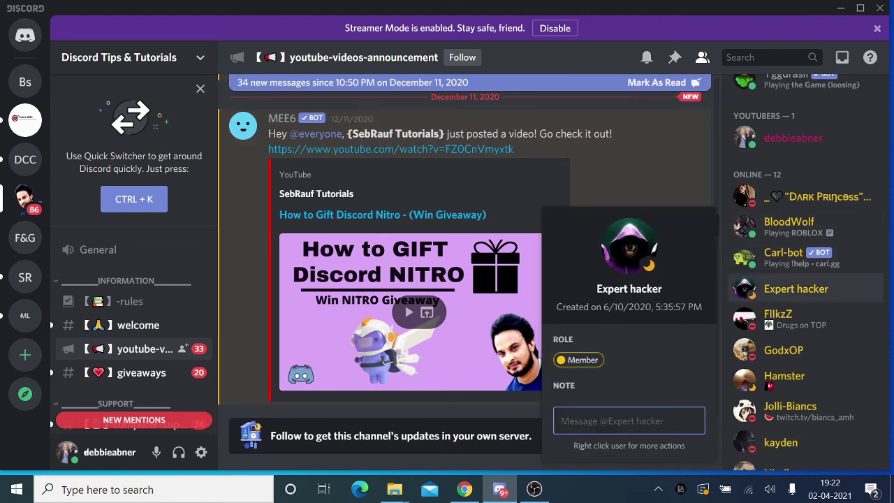